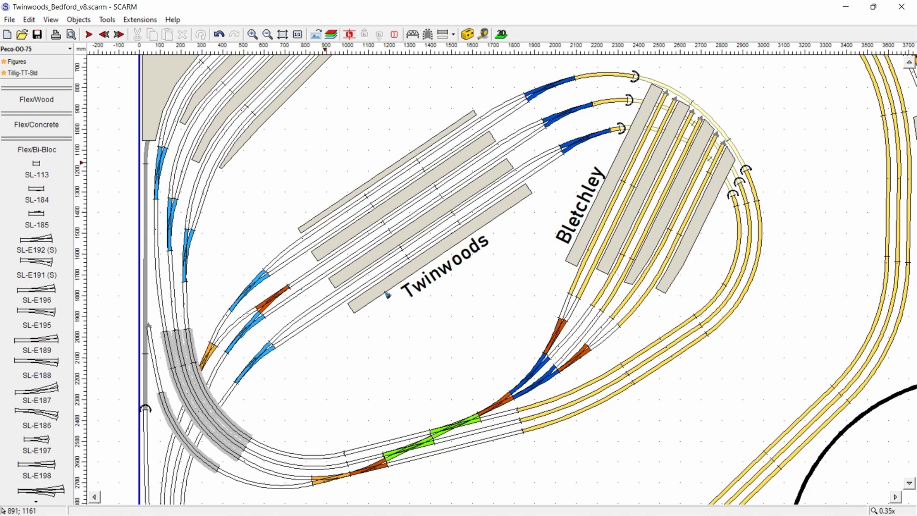
{"action": "left_click", "coordinate": [556, 163]}
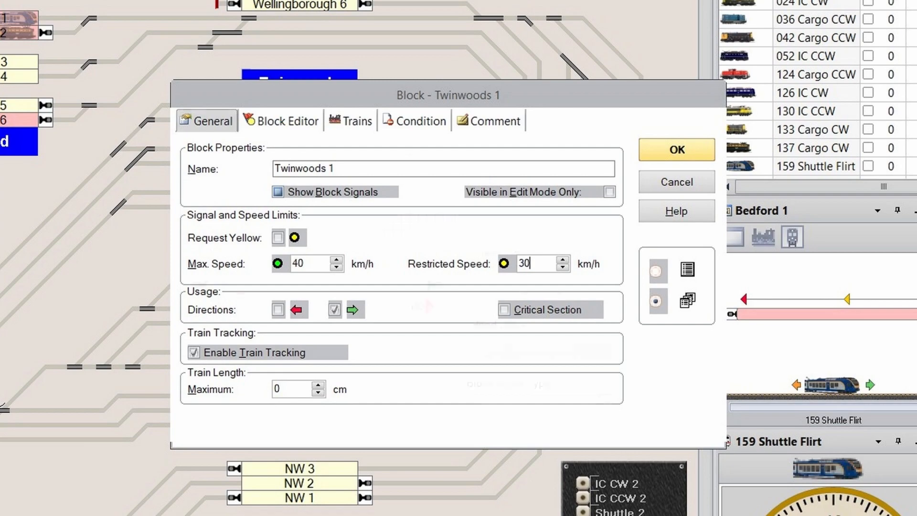
Step: Examine the stop and brake markers in the block editor for blocks Twinwoods 1 and Mid 1
{"action": "left_click", "coordinate": [282, 122]}
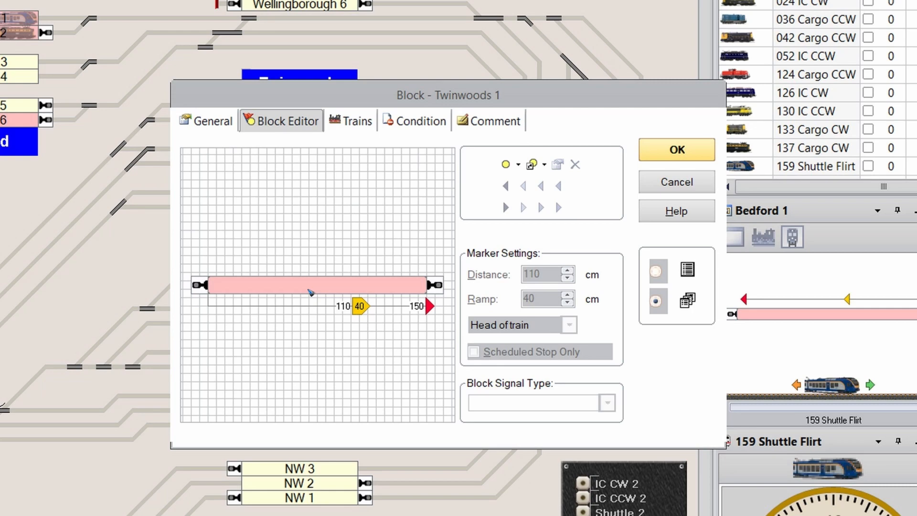
{"action": "double_click", "coordinate": [213, 284]}
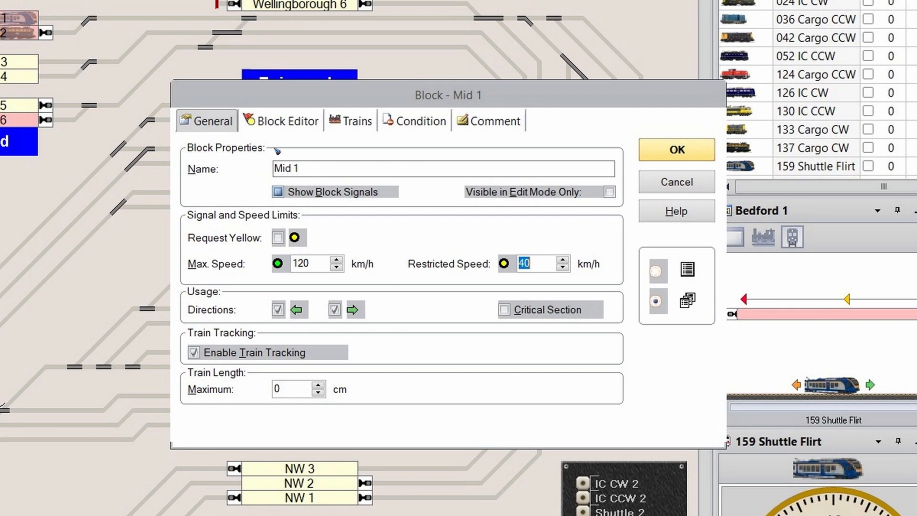
{"action": "left_click", "coordinate": [282, 126]}
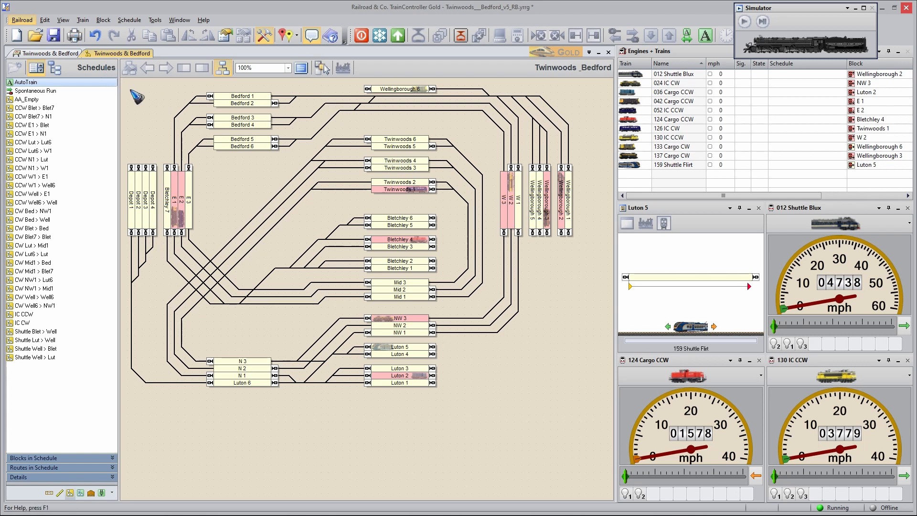
Step: Display the IC CW schedule and check the section settings of its blocks Twinwoods 1 and Bedford 6
{"action": "left_click", "coordinate": [35, 323]}
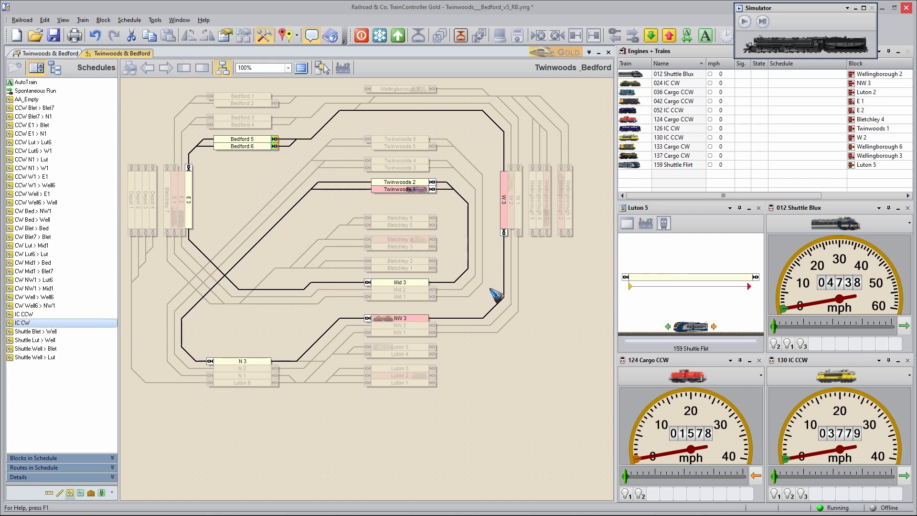
{"action": "double_click", "coordinate": [403, 190]}
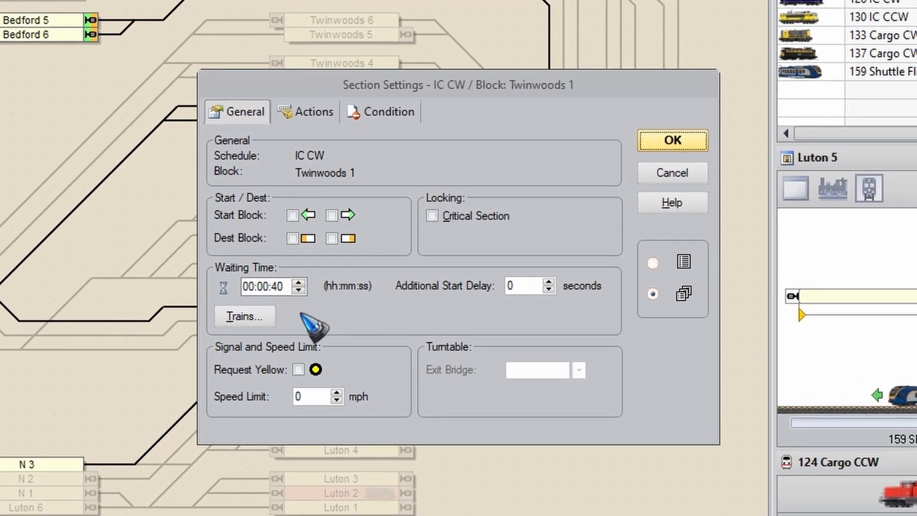
{"action": "left_click", "coordinate": [671, 173]}
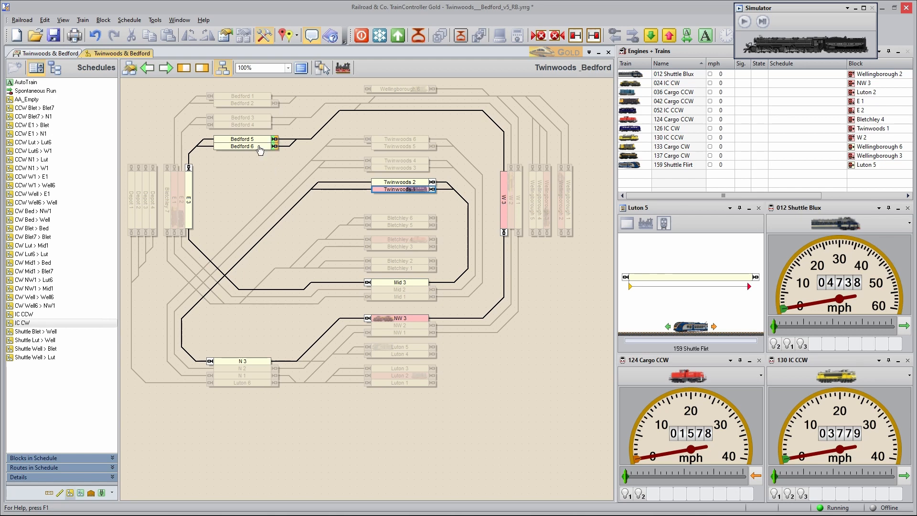
{"action": "double_click", "coordinate": [259, 148]}
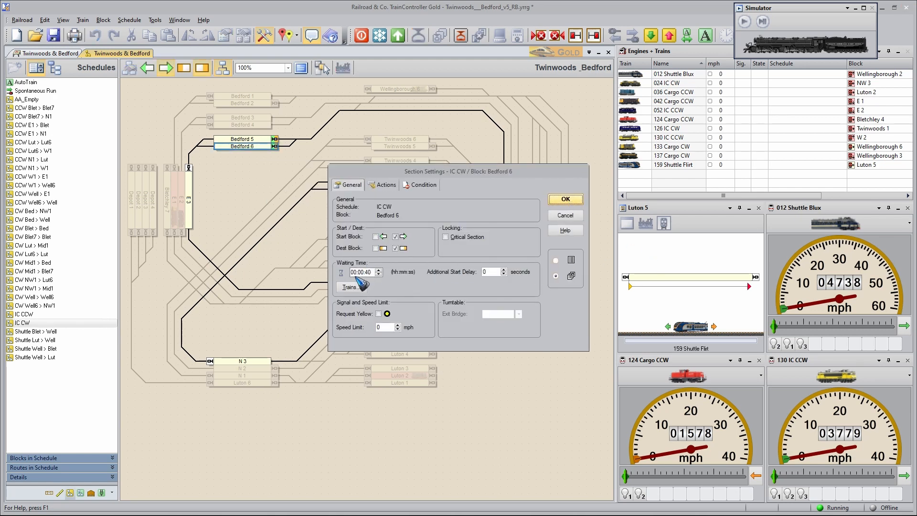
{"action": "left_click", "coordinate": [569, 212]}
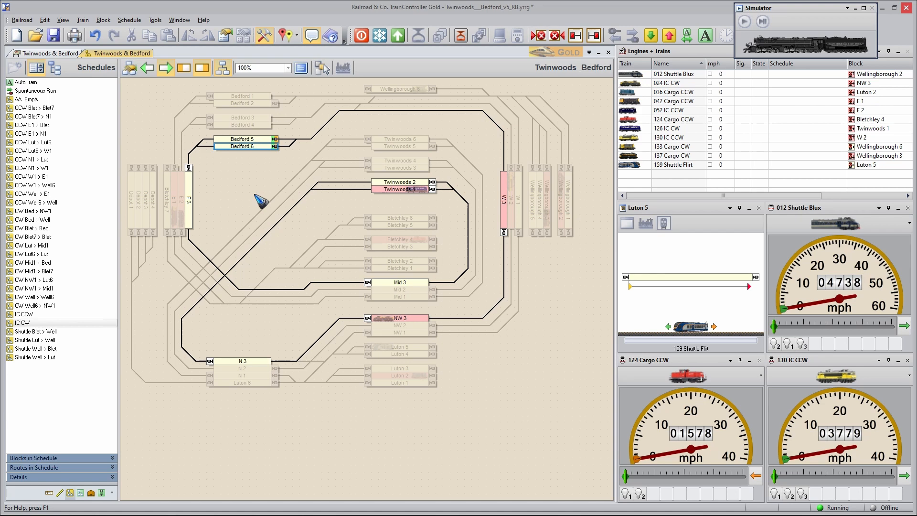
{"action": "double_click", "coordinate": [260, 148]}
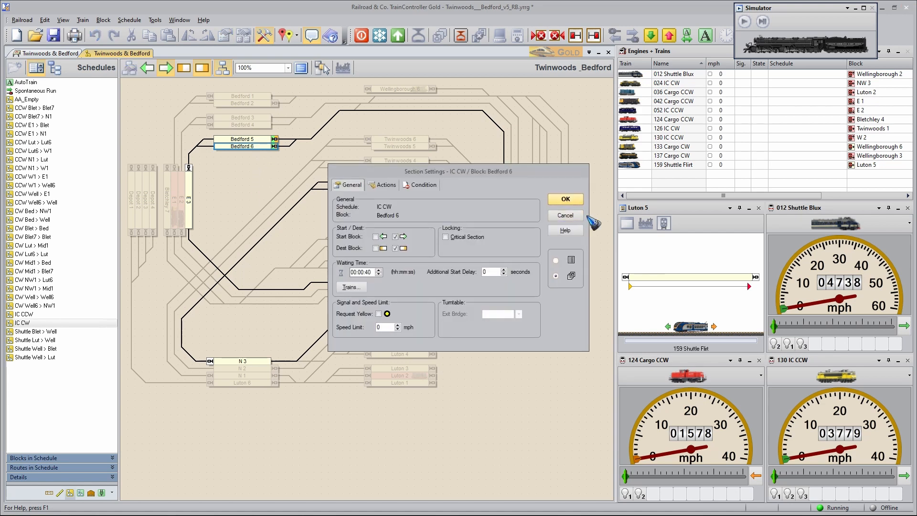
{"action": "left_click", "coordinate": [571, 216]}
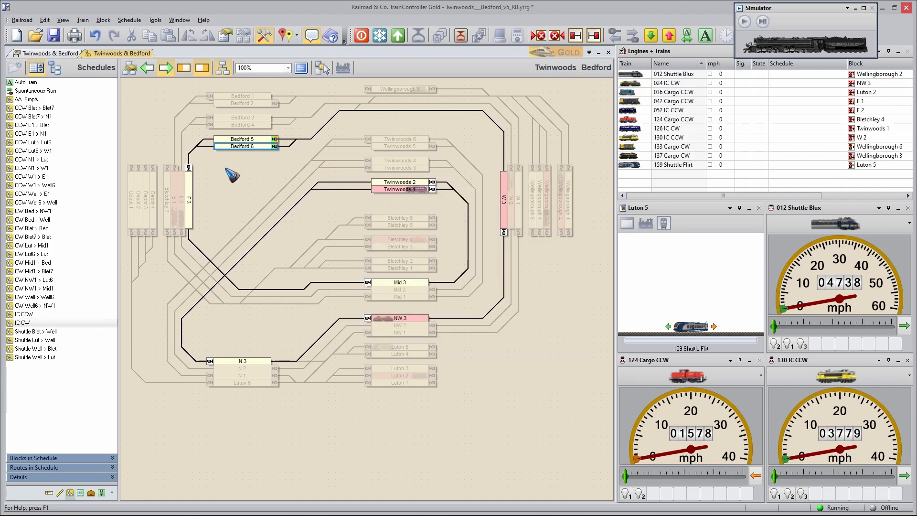
Step: Review the successors and assigned trains of the IC CW schedule
{"action": "double_click", "coordinate": [43, 323]}
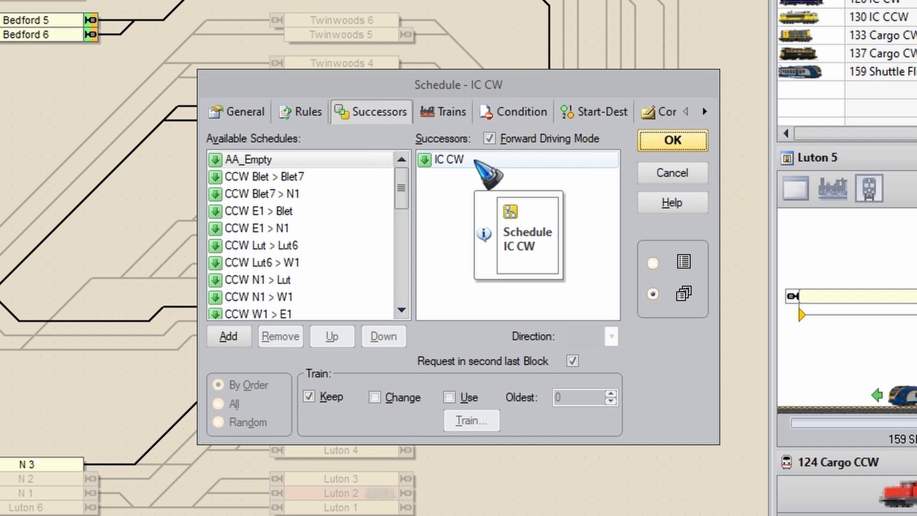
{"action": "left_click", "coordinate": [443, 111]}
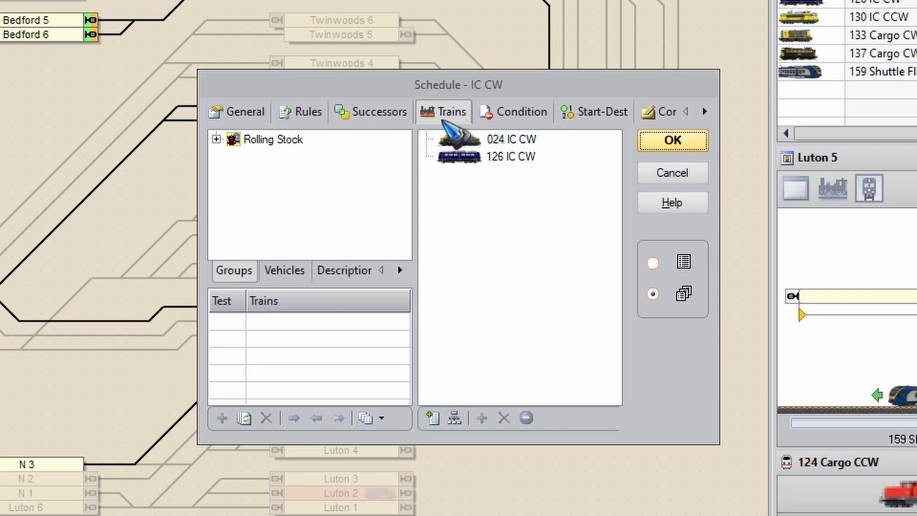
{"action": "left_click", "coordinate": [400, 117]}
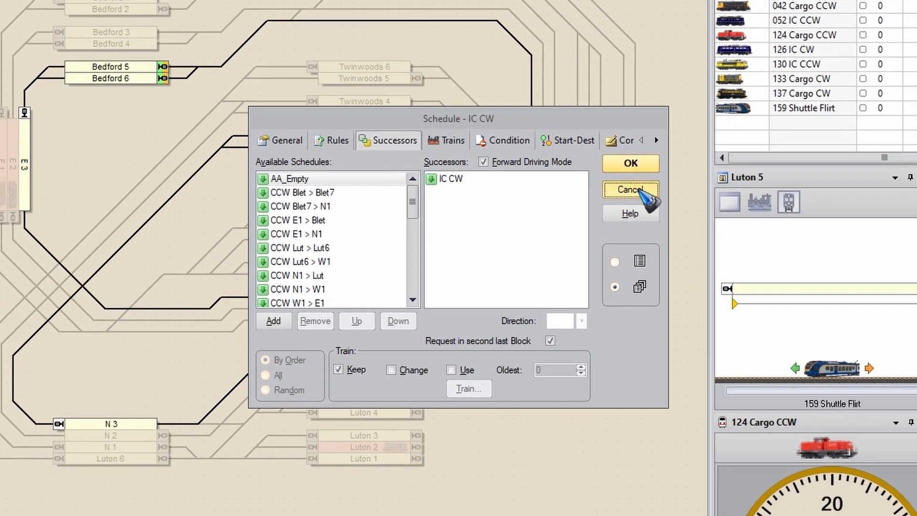
{"action": "left_click", "coordinate": [631, 189]}
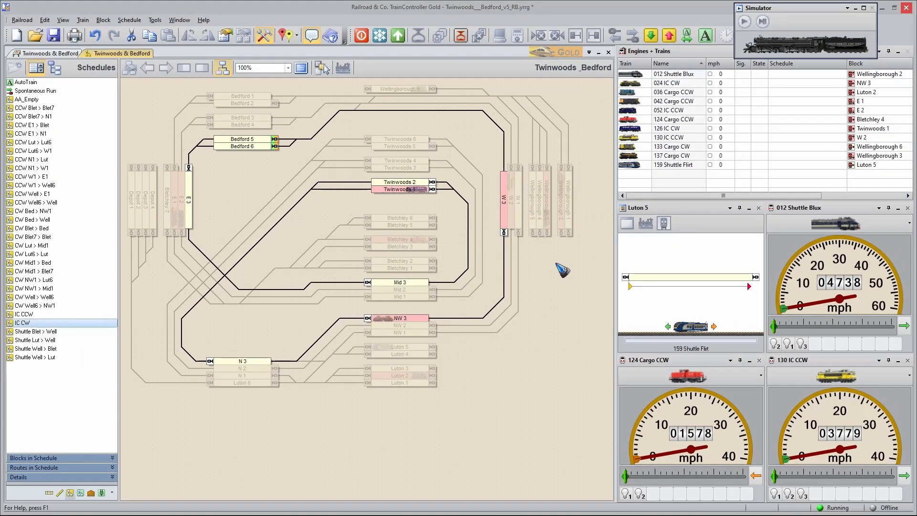
Step: Display the Shuttle Blet > Well schedule and review its successors and assigned trains
{"action": "left_click", "coordinate": [42, 332]}
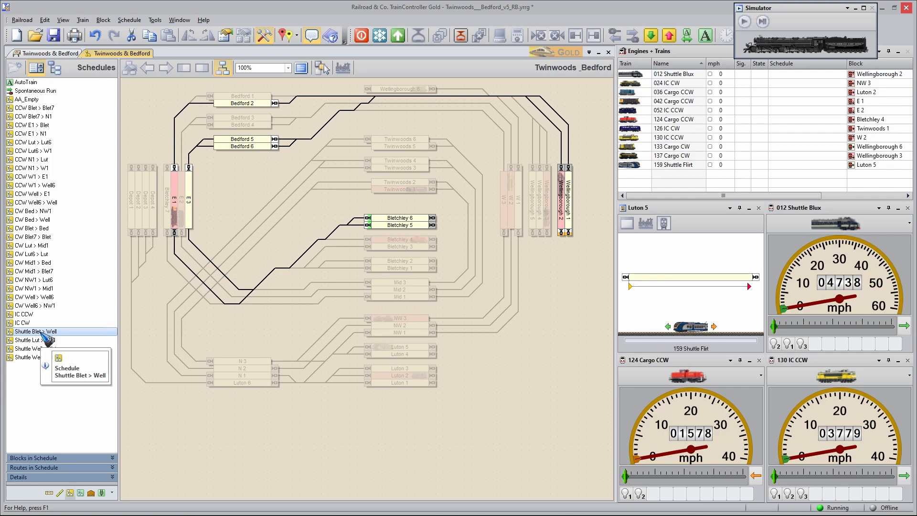
{"action": "double_click", "coordinate": [43, 333]}
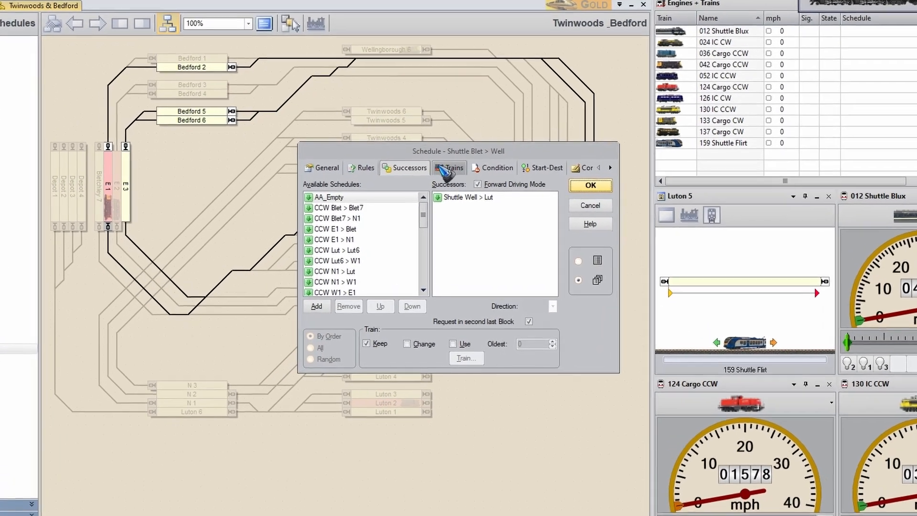
{"action": "left_click", "coordinate": [442, 167]}
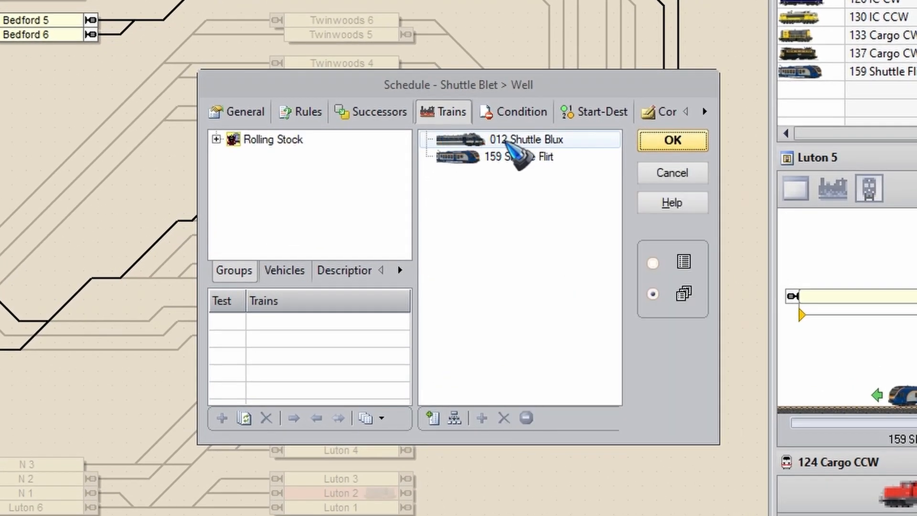
{"action": "left_click", "coordinate": [672, 140]}
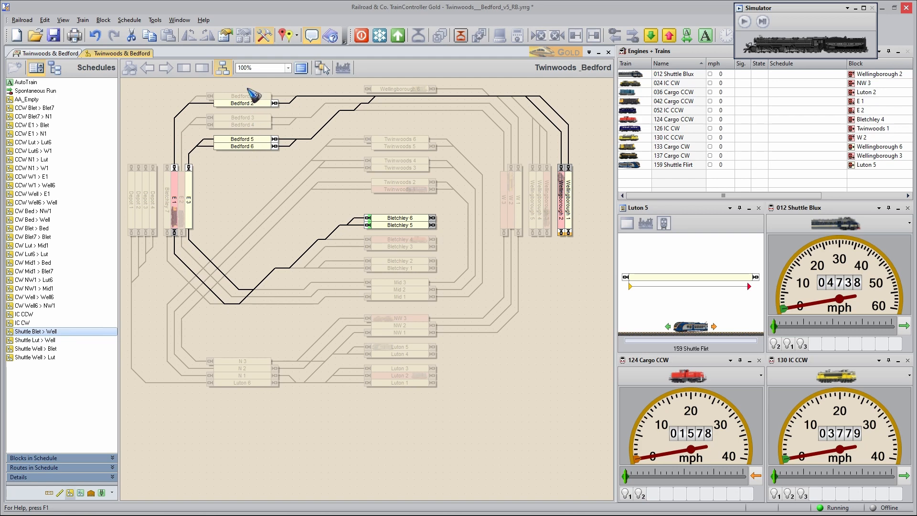
Step: Check the waiting times in the section settings of Bedford 6 and Wellingborough 2 for the Shuttle Blet > Well schedule
{"action": "double_click", "coordinate": [253, 148]}
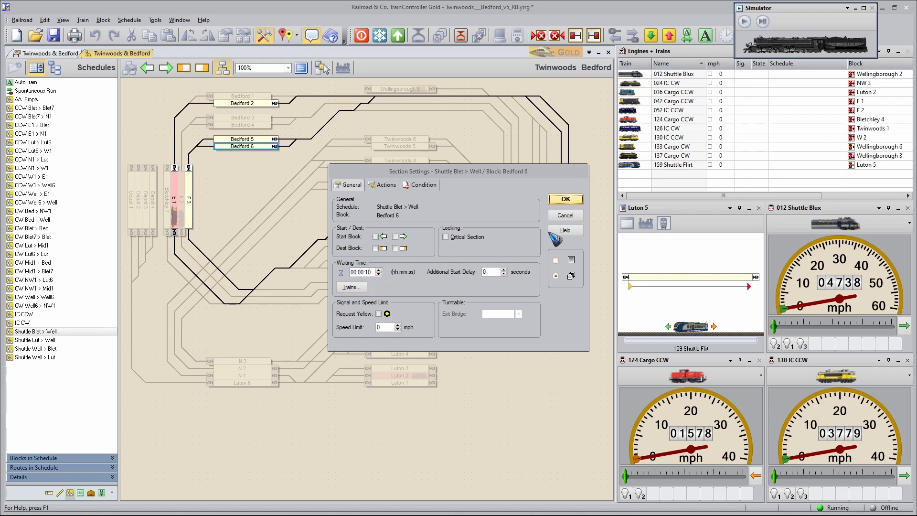
{"action": "left_click", "coordinate": [565, 199]}
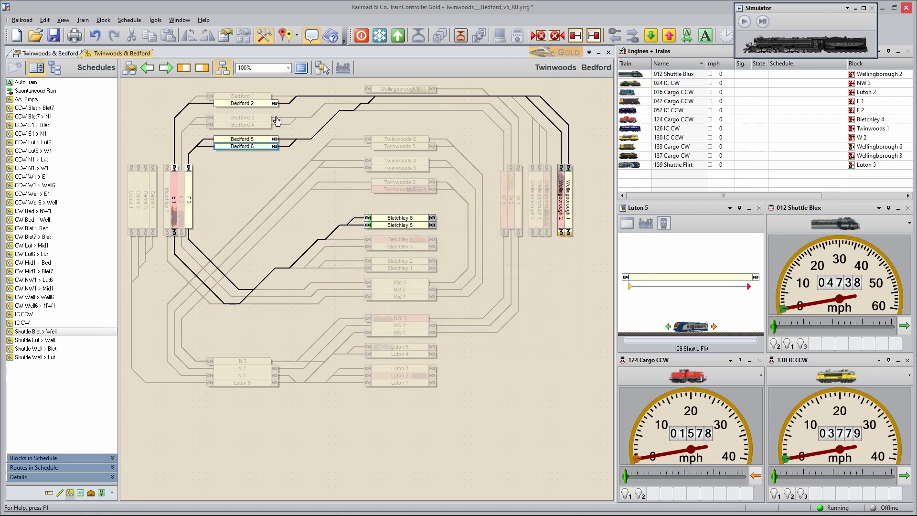
{"action": "double_click", "coordinate": [562, 214]}
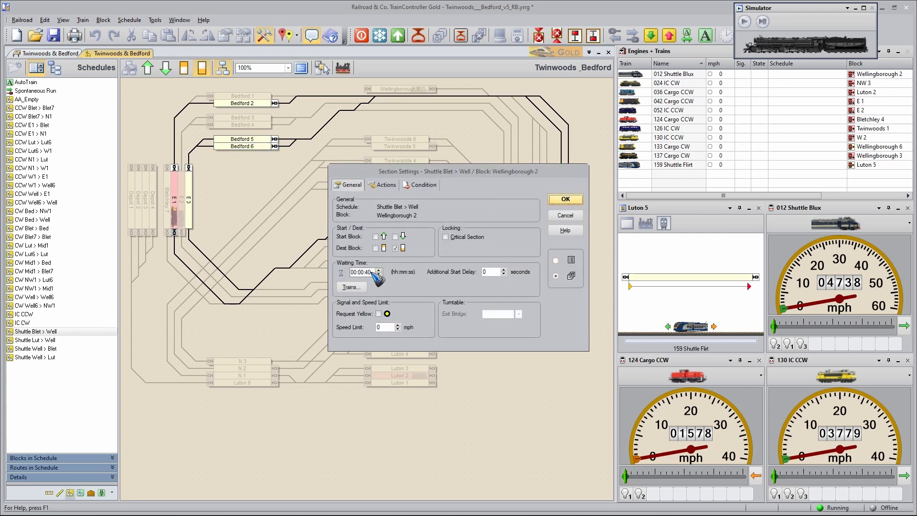
{"action": "left_click", "coordinate": [565, 216]}
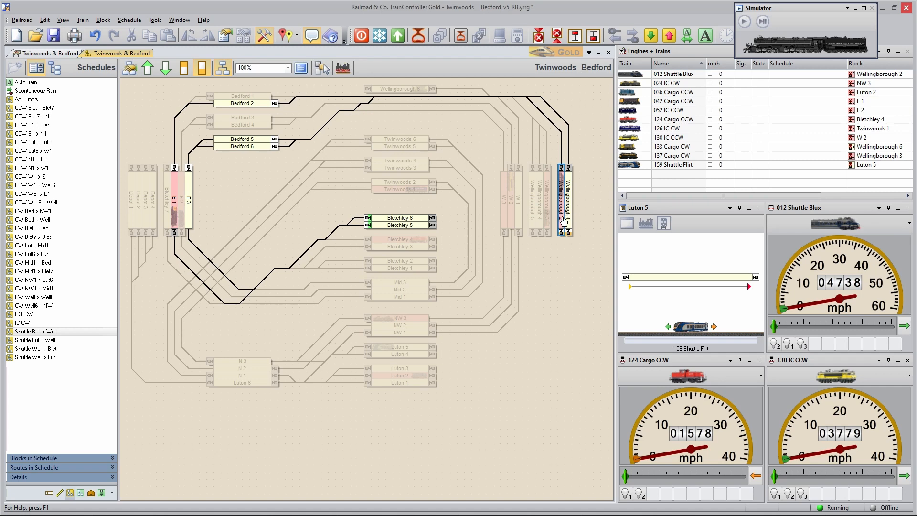
{"action": "mouse_move", "coordinate": [564, 221]}
Step: Recheck the successor of the Shuttle Blet > Well schedule and display the Shuttle Well > Lut schedule
{"action": "left_click", "coordinate": [48, 331]}
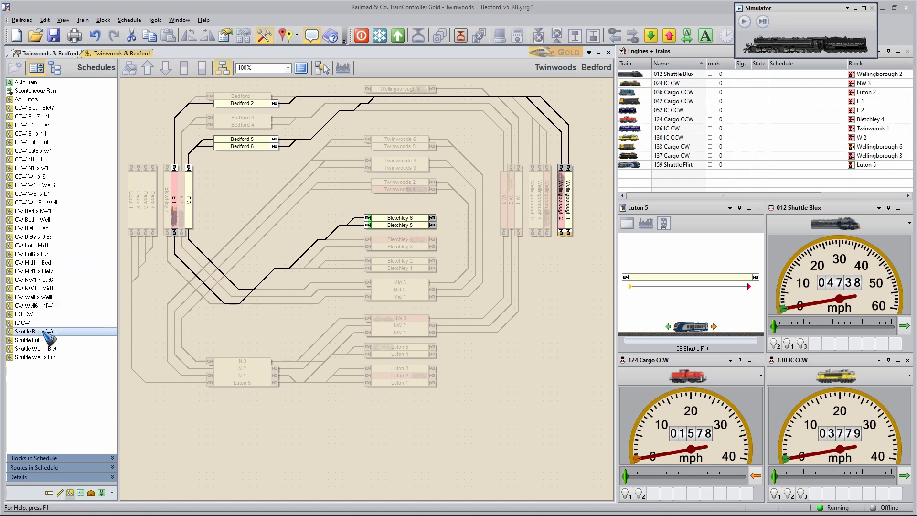
{"action": "double_click", "coordinate": [48, 332]}
{"action": "left_click", "coordinate": [422, 188]}
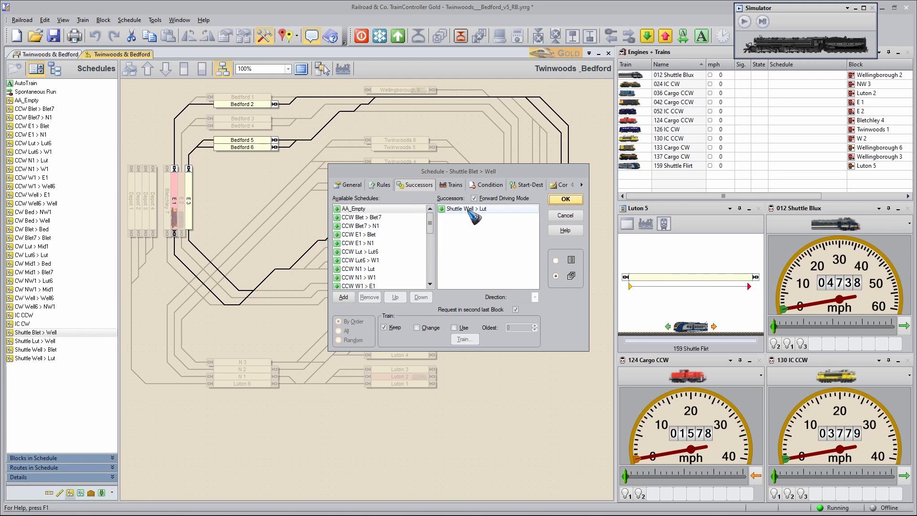
{"action": "left_click", "coordinate": [554, 215]}
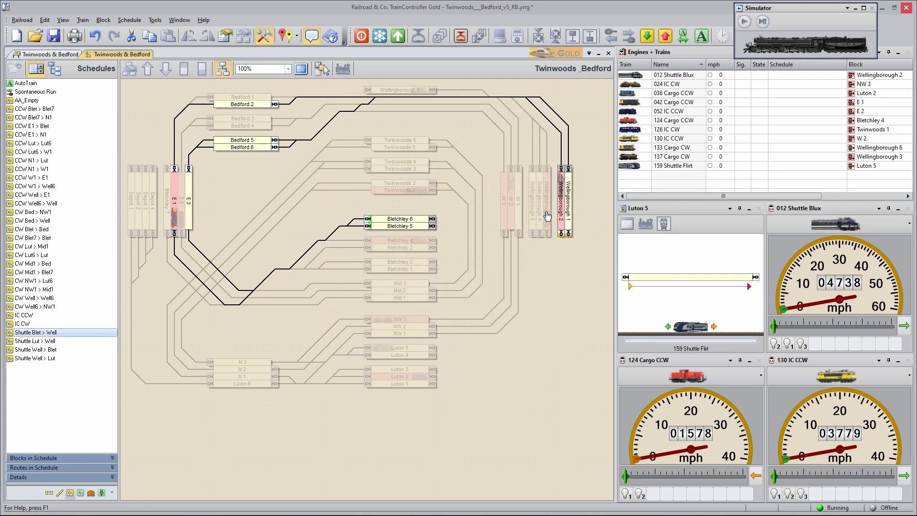
{"action": "left_click", "coordinate": [50, 359]}
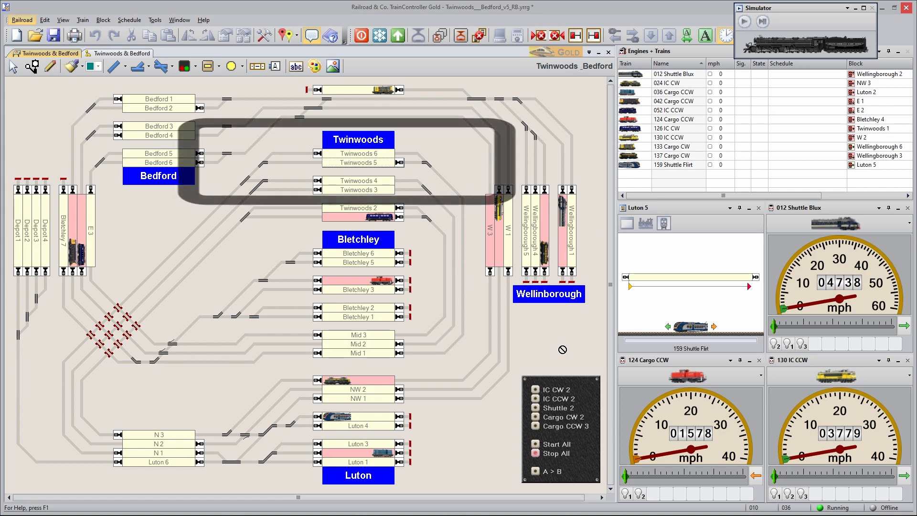
Step: Switch the turnouts at both ends of the Twinwoods 5 block on the switchboard
{"action": "left_click", "coordinate": [433, 161]}
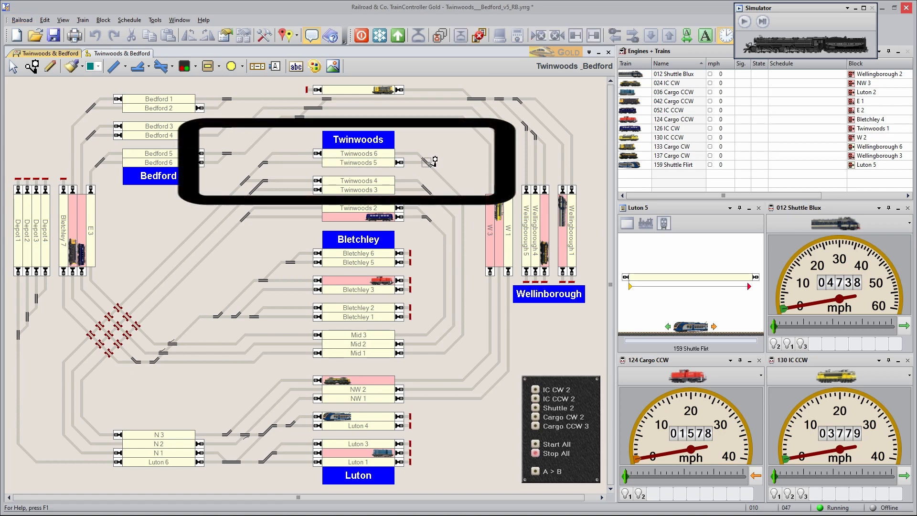
{"action": "left_click", "coordinate": [267, 162]}
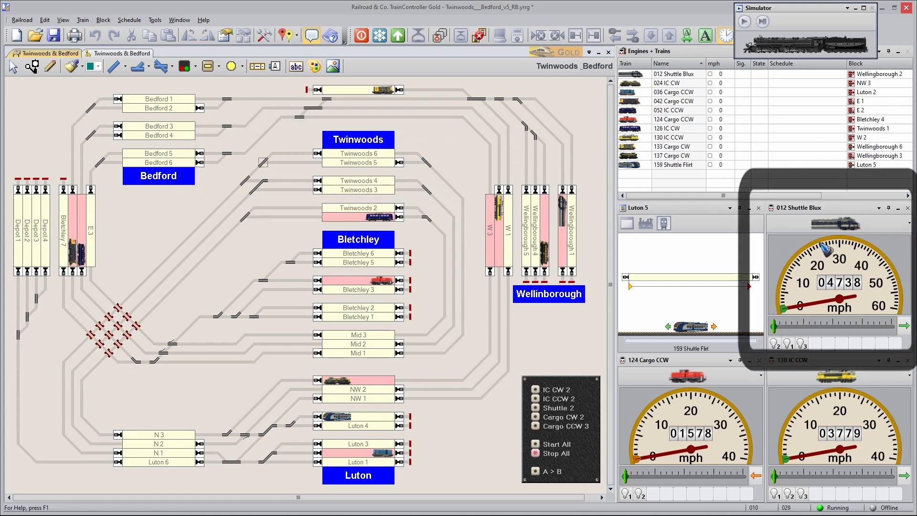
Step: Select 012 Shuttle Blux for manual control, run it up to about 19 mph and stop it
{"action": "left_click", "coordinate": [839, 227]}
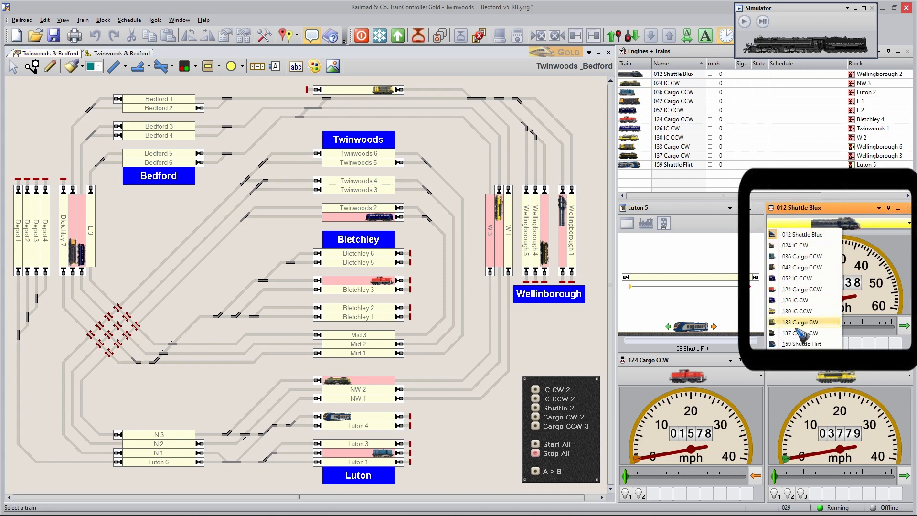
{"action": "left_click", "coordinate": [831, 235]}
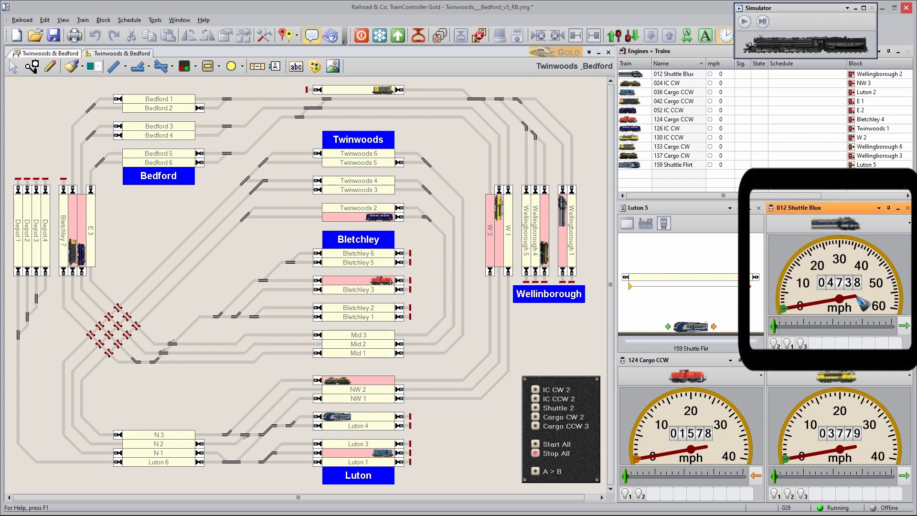
{"action": "left_click_drag", "start_coordinate": [774, 326], "coordinate": [853, 326]}
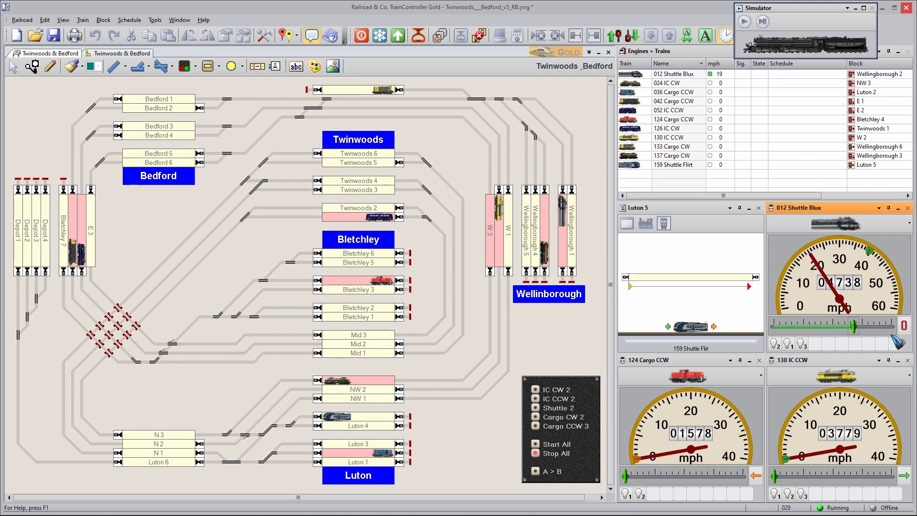
{"action": "left_click", "coordinate": [904, 326]}
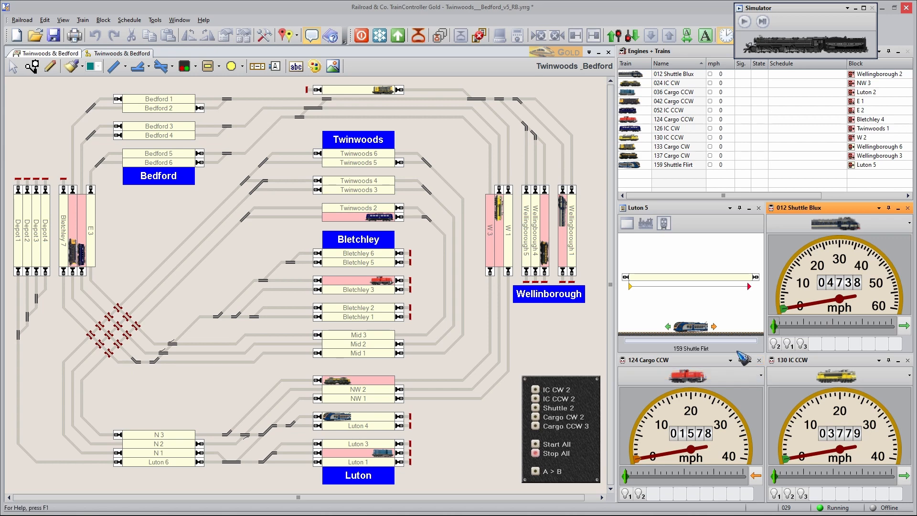
{"action": "left_click_drag", "start_coordinate": [742, 356], "coordinate": [581, 357]}
Step: Switch on IC CW 2, advance the simulator, and switch on IC CCW 2
{"action": "left_click", "coordinate": [543, 386]}
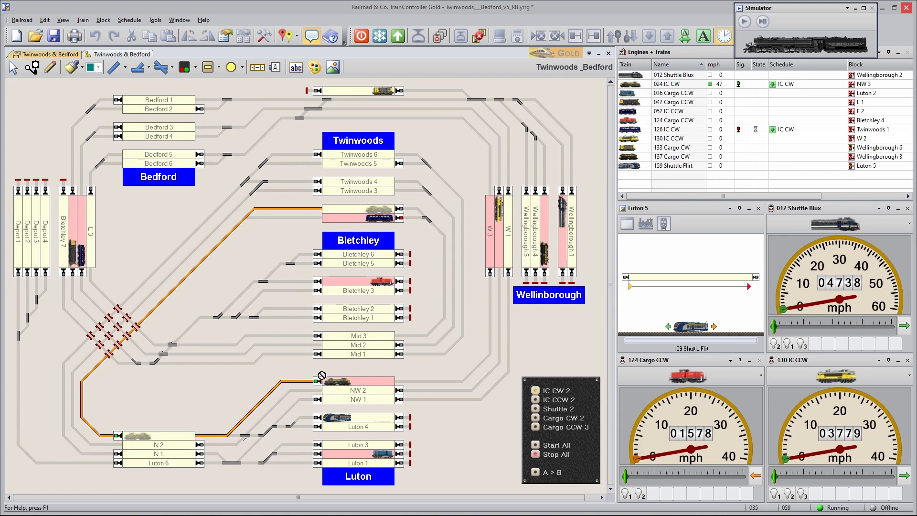
{"action": "left_click", "coordinate": [762, 22]}
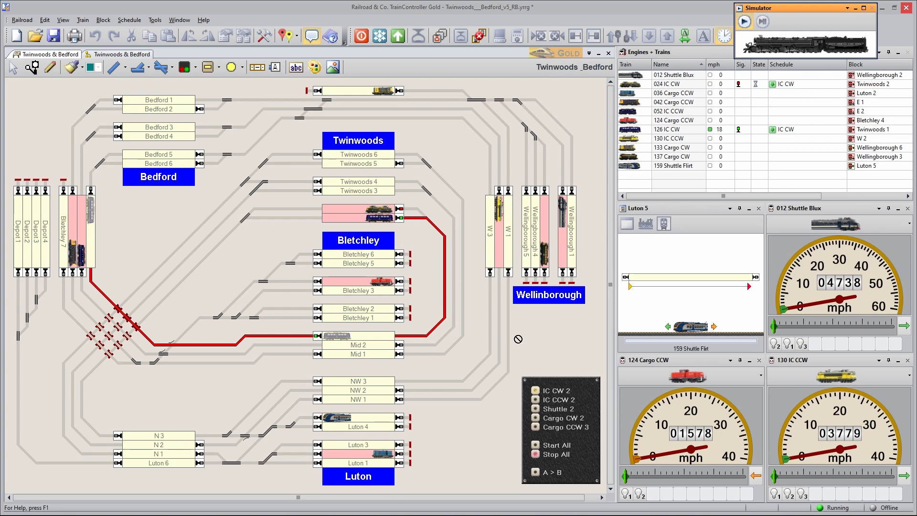
{"action": "left_click", "coordinate": [544, 398]}
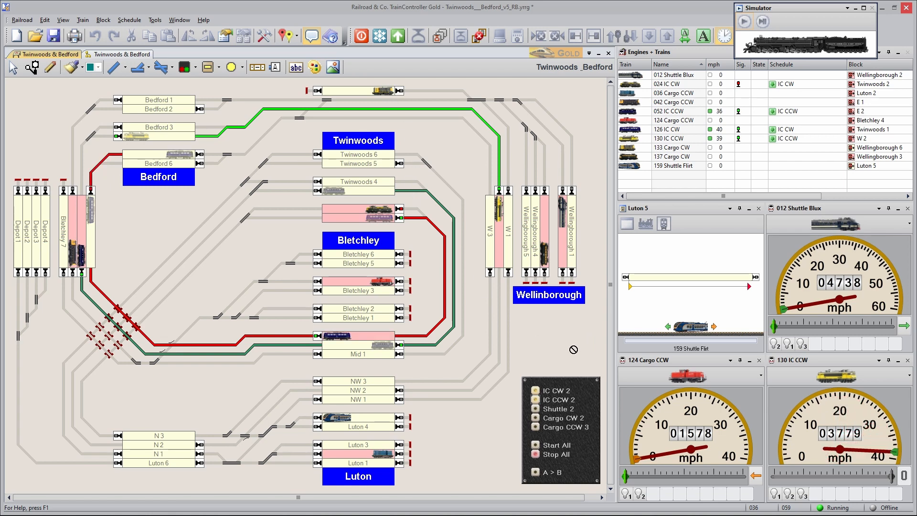
Step: Switch on Shuttle 2, Cargo CW 2 and Cargo CCW 3 to start the shuttle and cargo trains
{"action": "left_click", "coordinate": [541, 405]}
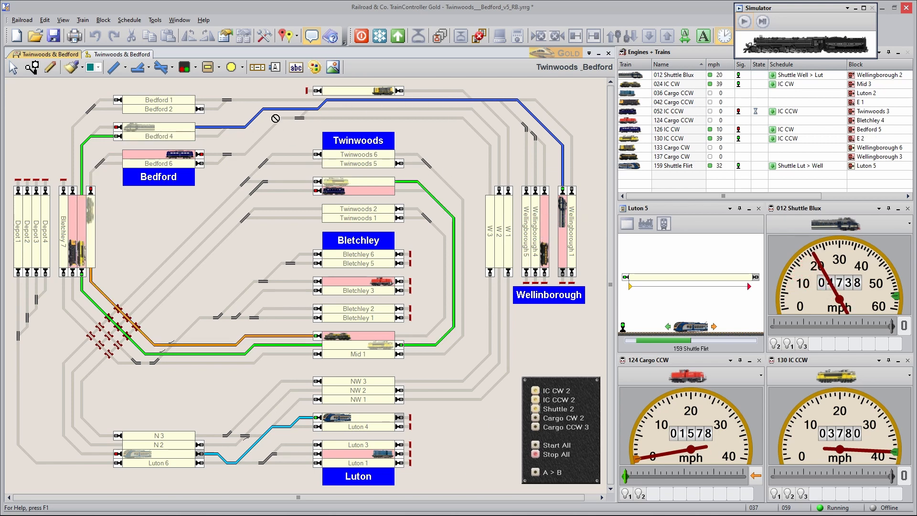
{"action": "left_click", "coordinate": [537, 417]}
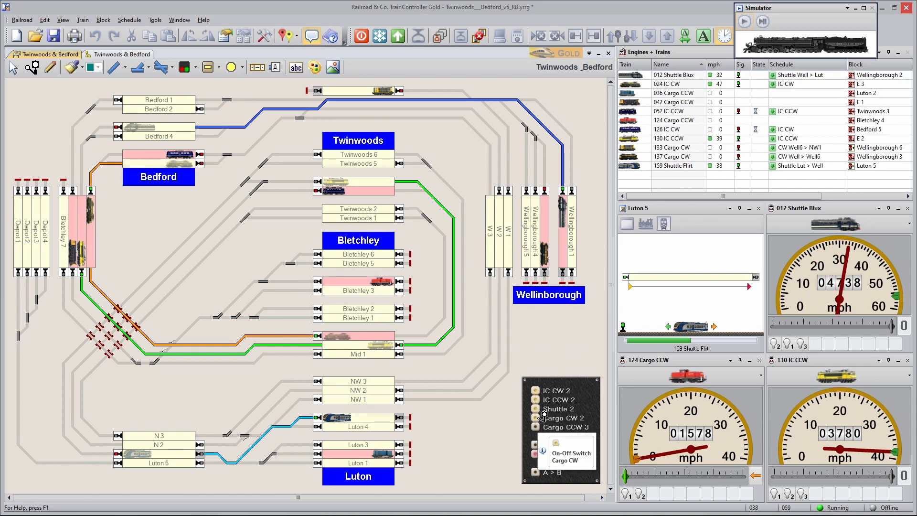
{"action": "left_click", "coordinate": [536, 426]}
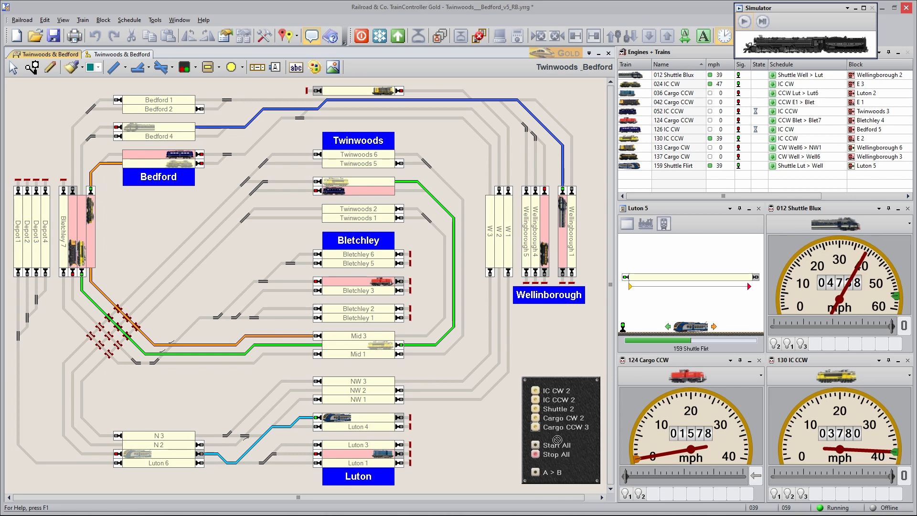